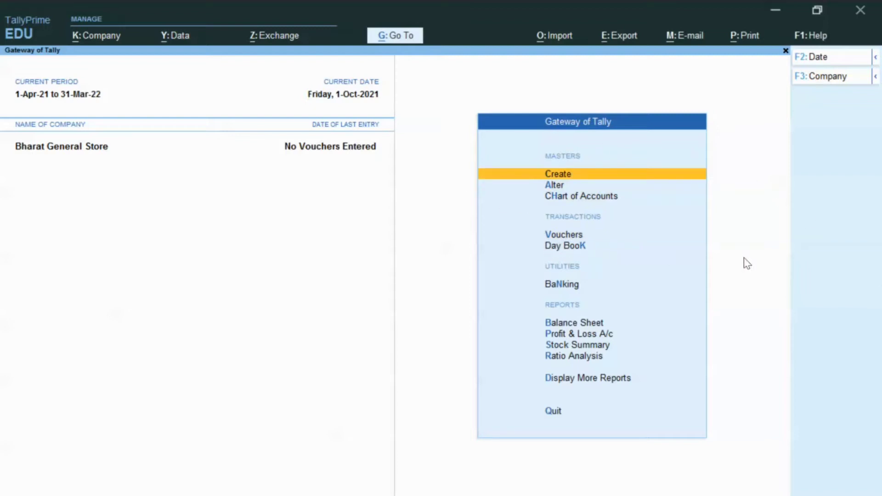
# - Start a Receipt voucher and configure it to use Cr/Dr instead of To/By during voucher entry
pyautogui.press('v')
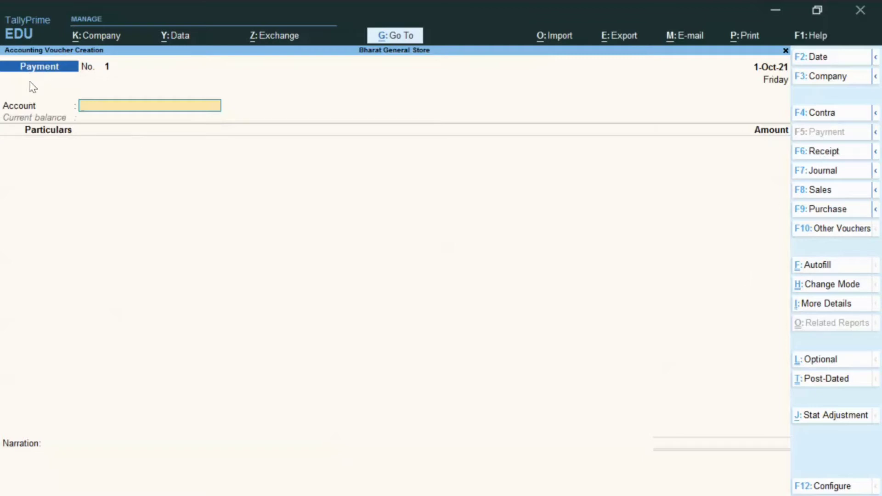
pyautogui.click(826, 152)
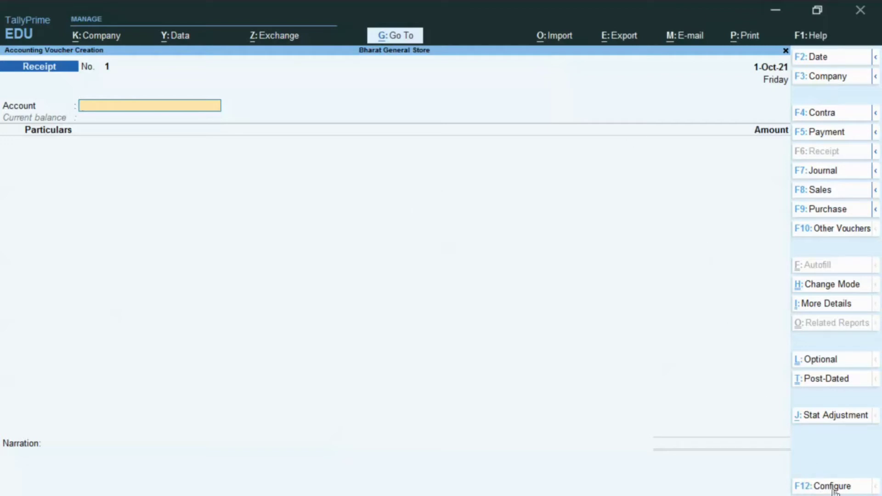
pyautogui.press('F12')
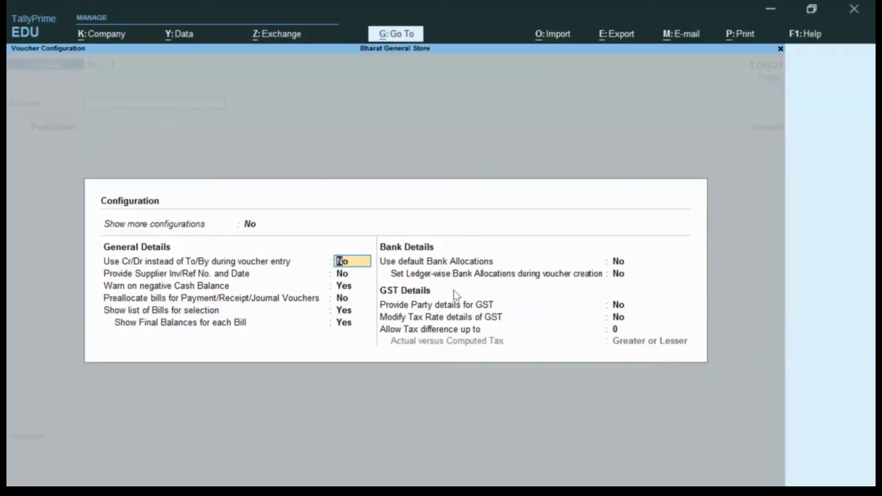
pyautogui.write('y')
pyautogui.press('Return')
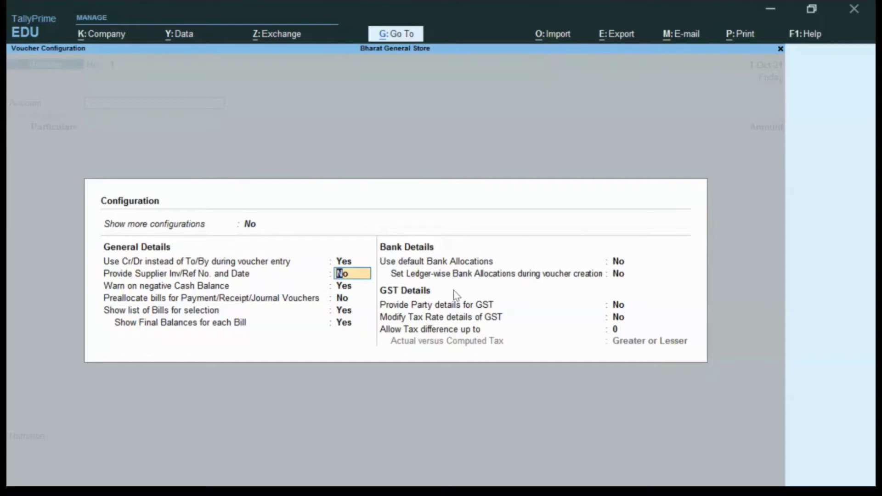
pyautogui.hotkey('ctrl', 'a')
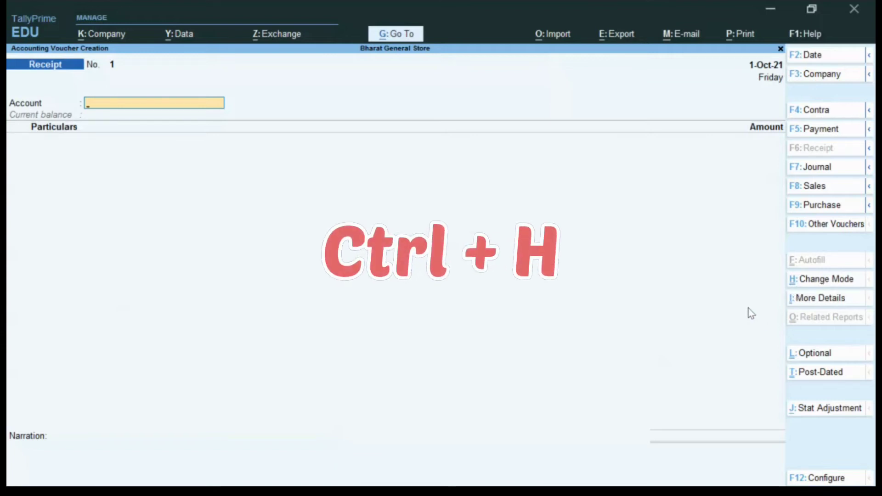
# - Change the receipt voucher's mode to Double Entry
pyautogui.press('ctrl')
pyautogui.hotkey('ctrl', 'h')
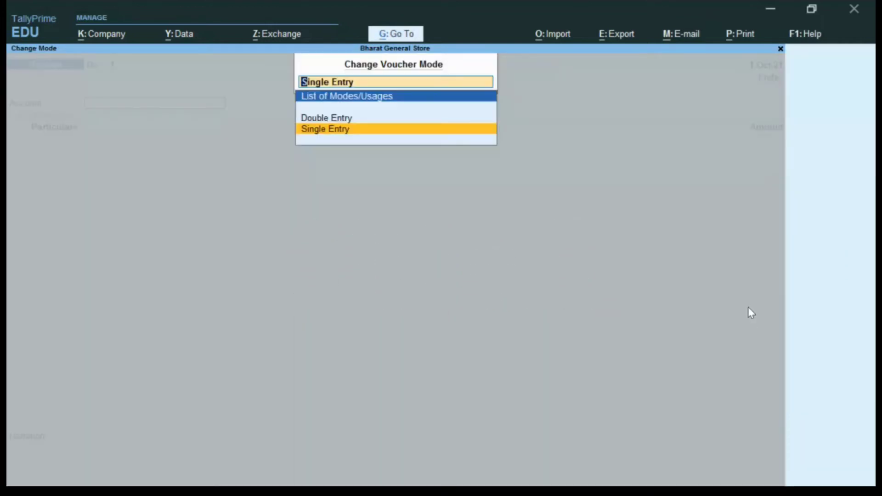
pyautogui.press('Up')
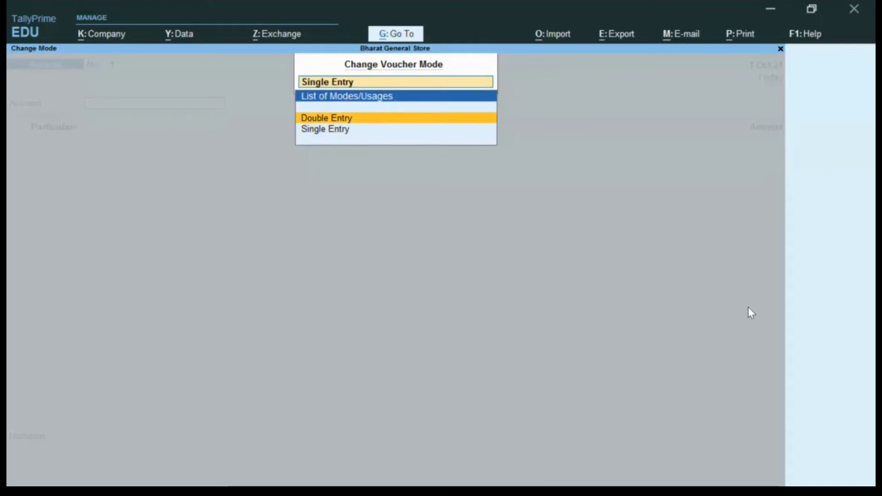
pyautogui.press('Return')
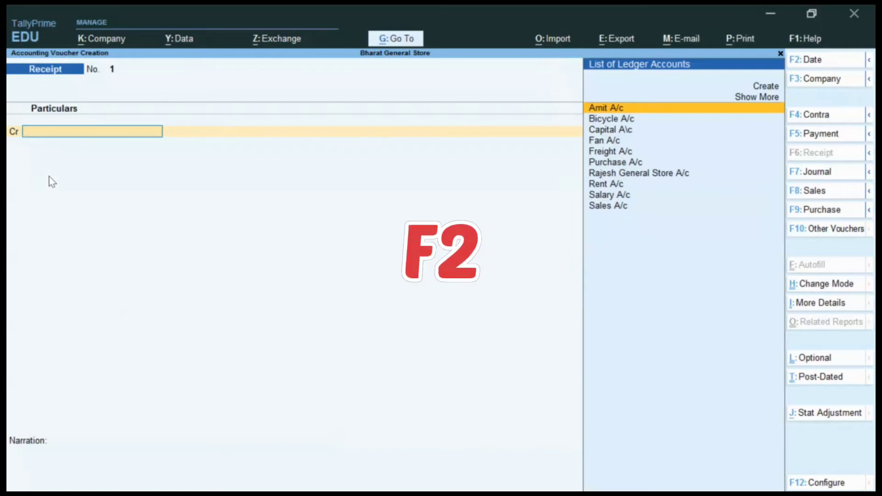
# - Set the receipt voucher's date to 1-10-2021
pyautogui.press('F2')
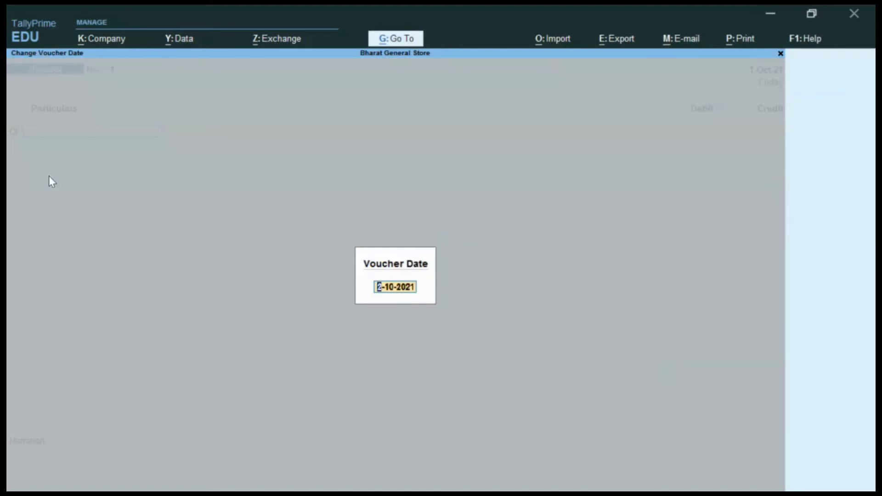
pyautogui.write('1-10-2021')
pyautogui.press('Return')
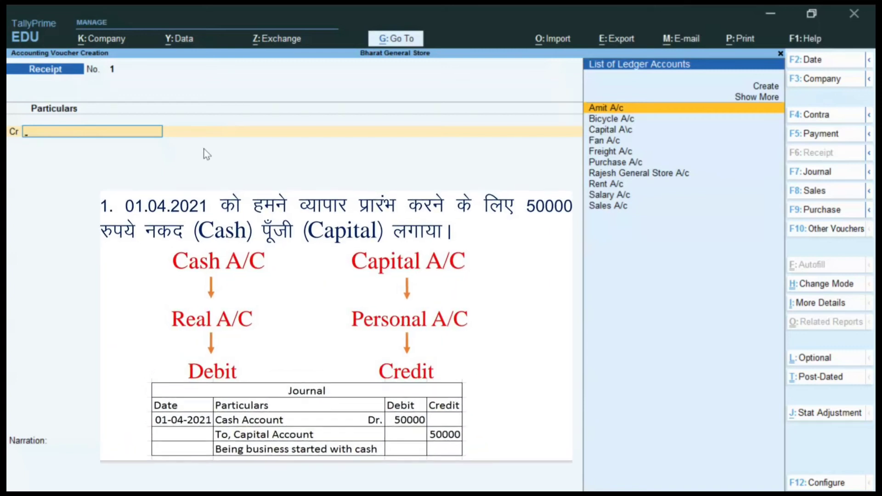
# - Credit the Capital A\c ledger with 50,000 on the first line of the receipt voucher
pyautogui.press('Down')
pyautogui.press('Down')
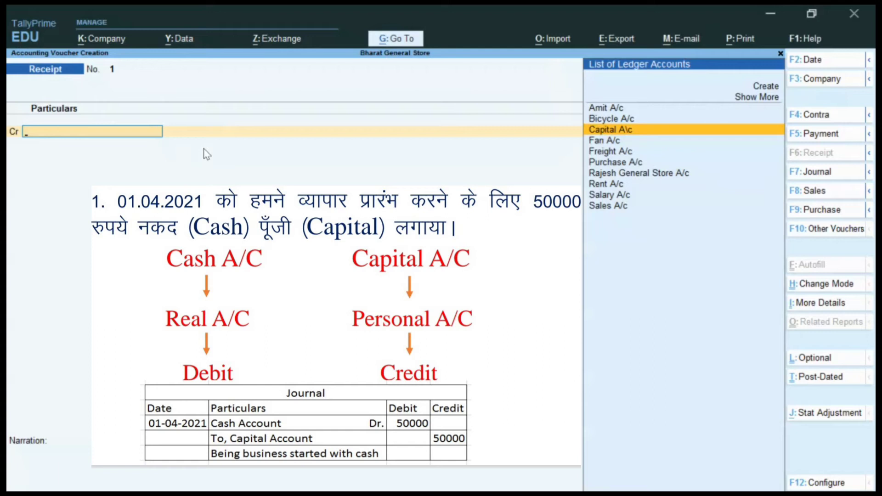
pyautogui.press('Return')
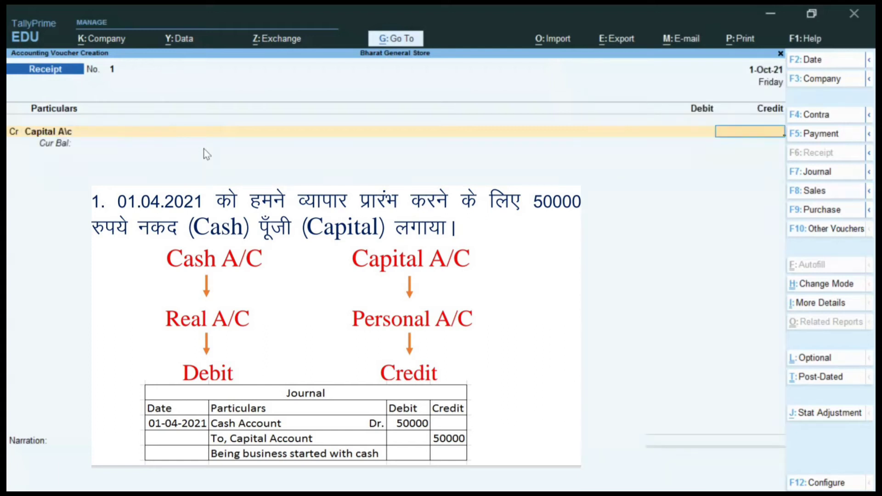
pyautogui.write('50000')
pyautogui.press('Return')
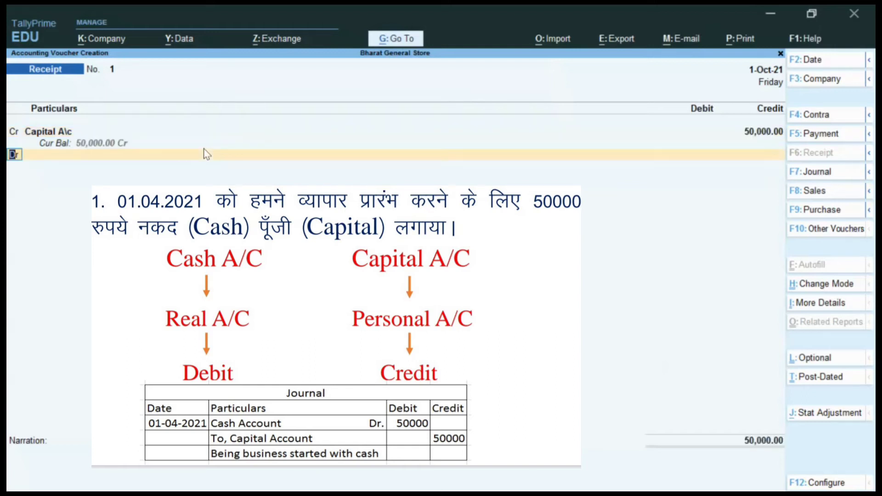
# - Debit the Cash ledger with 50,000 on the second line of the receipt voucher
pyautogui.press('Return')
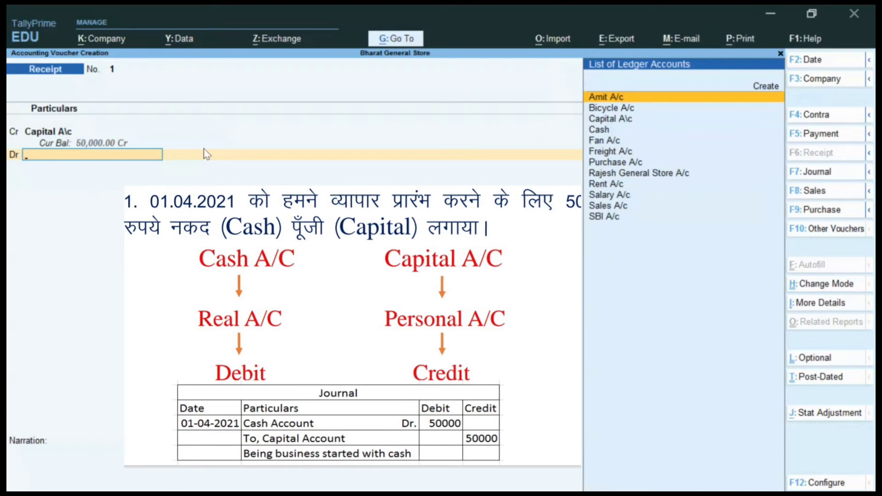
pyautogui.write('Cash')
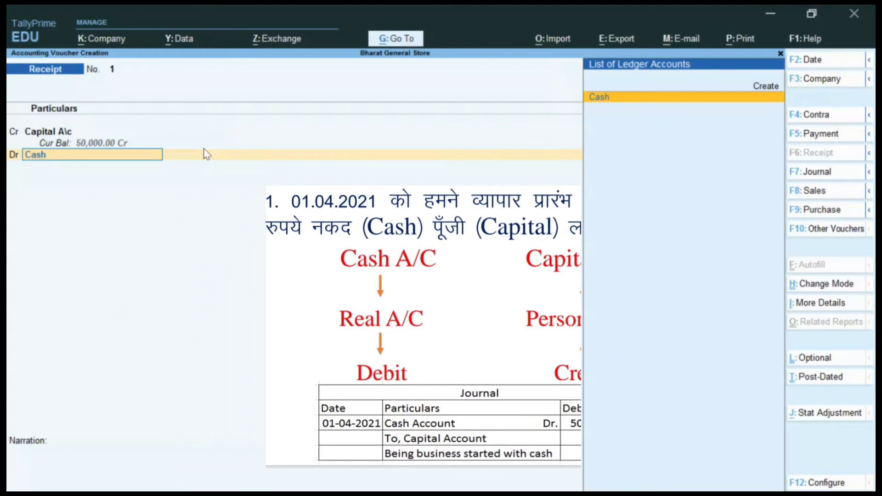
pyautogui.press('Return')
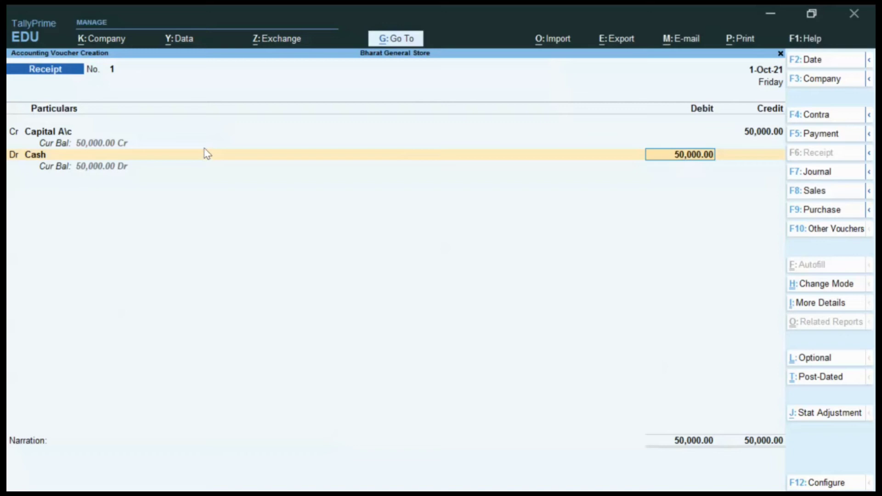
pyautogui.press('Return')
# - Enter the narration "Being business started with cash" and save the receipt voucher
pyautogui.write('Being')
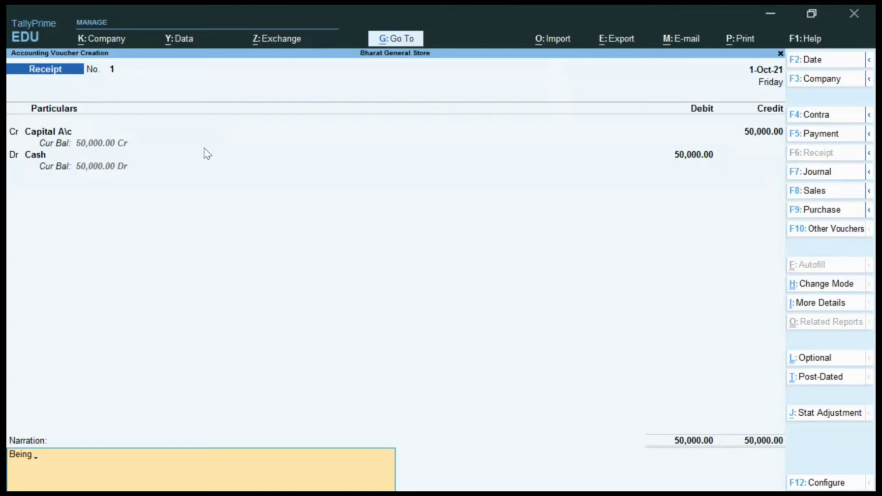
pyautogui.write(' business started with cash')
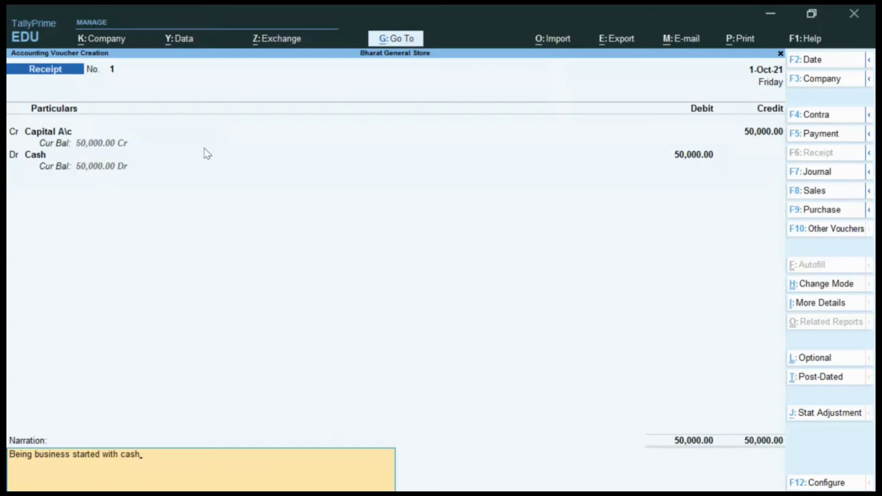
pyautogui.press('Return')
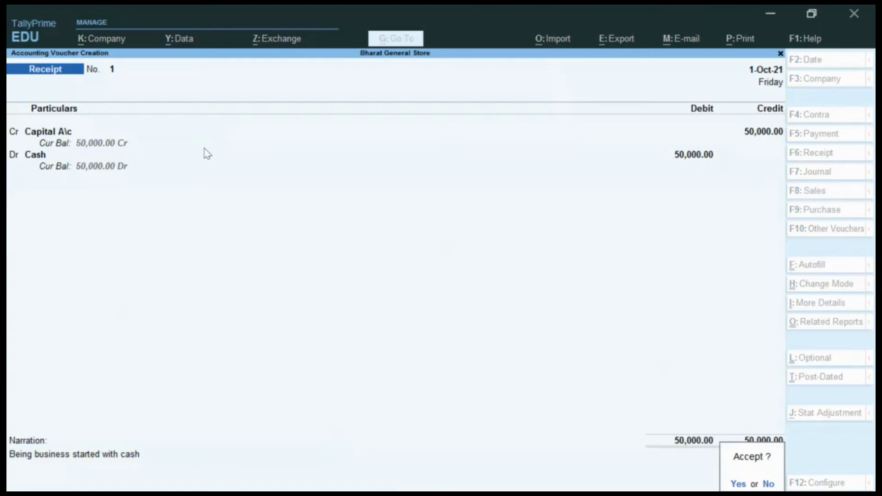
pyautogui.press('Return')
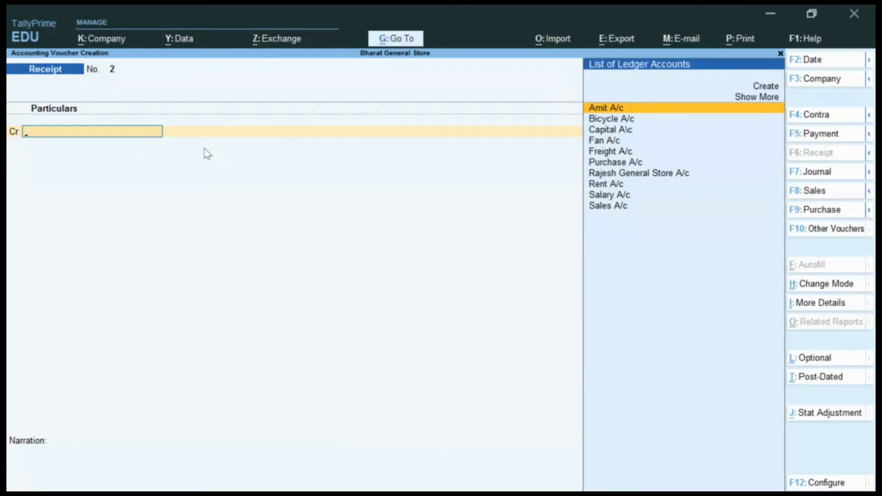
# - Leave voucher entry and open the Day Book to view the recorded receipt
pyautogui.press('Escape')
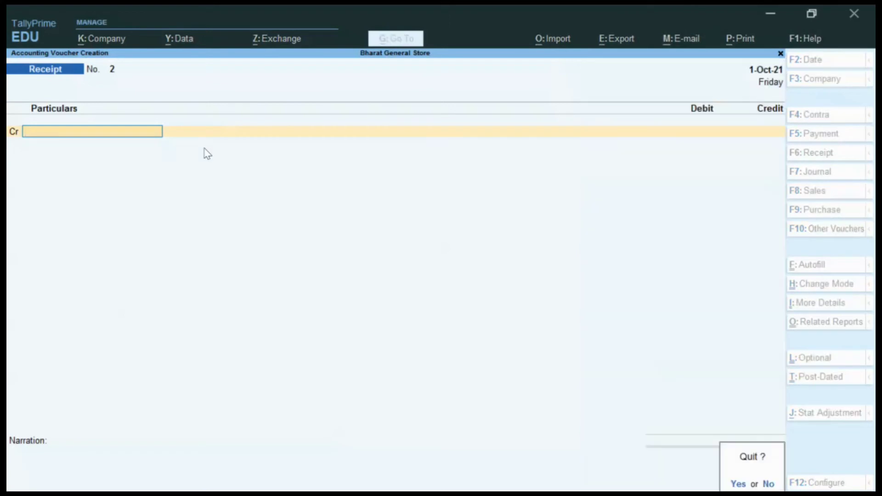
pyautogui.press('Escape')
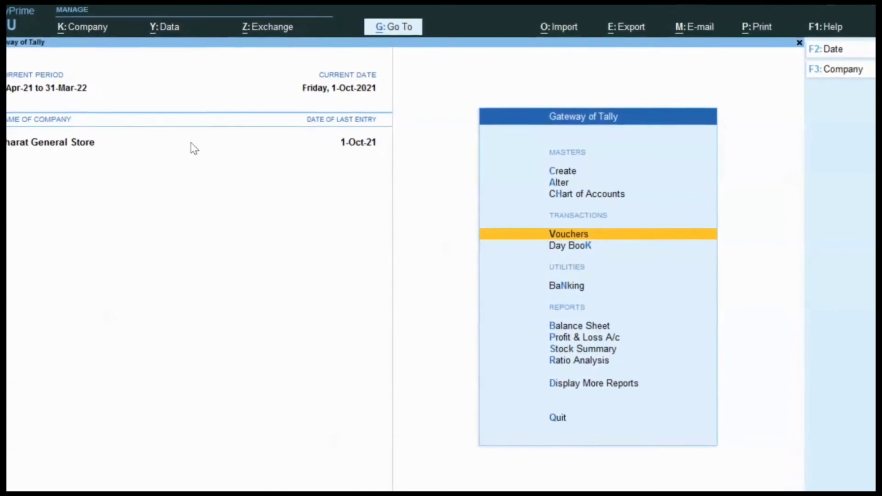
pyautogui.press('Down')
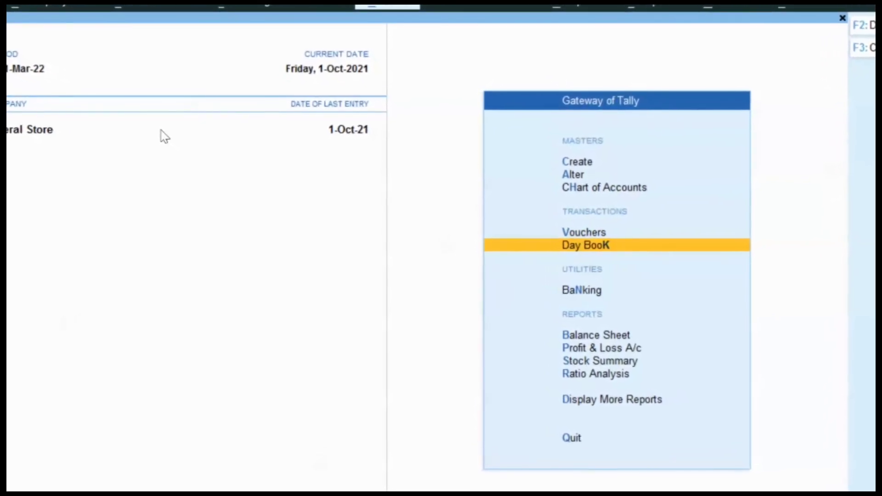
pyautogui.press('Return')
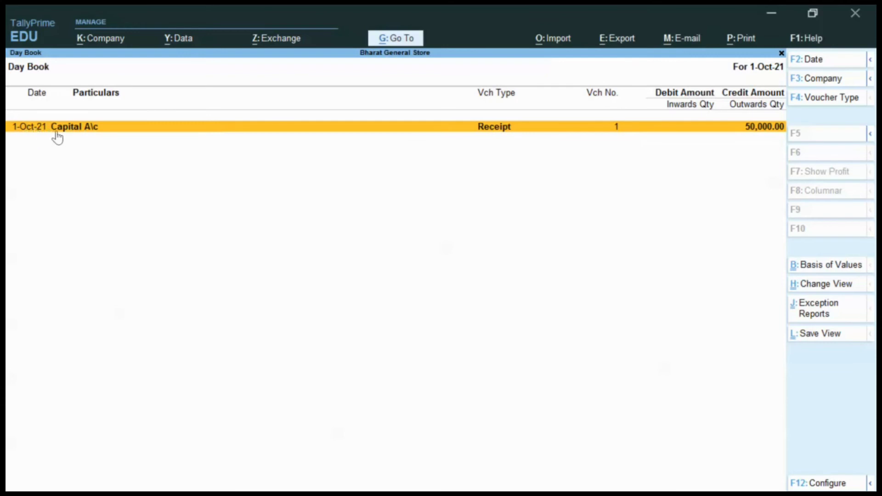
# - Open the Capital A\c receipt from the Day Book, set its credit amount to 5,000 and save the voucher
pyautogui.click(232, 131)
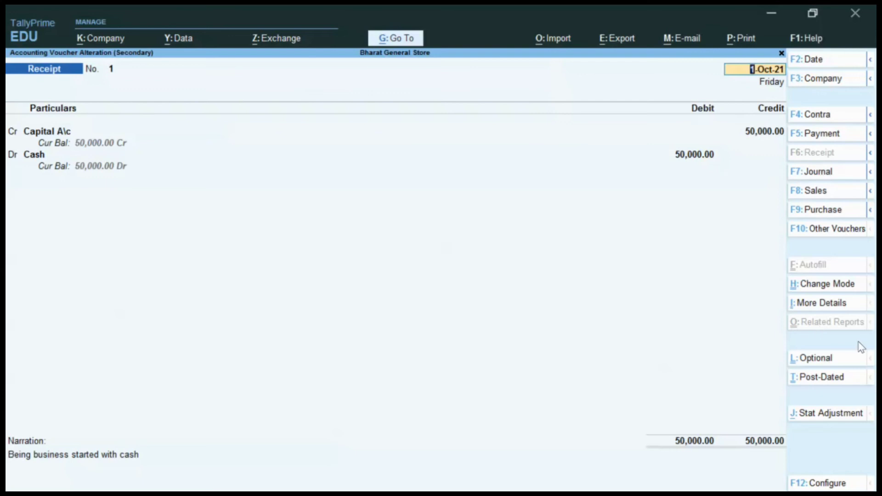
pyautogui.press('Return')
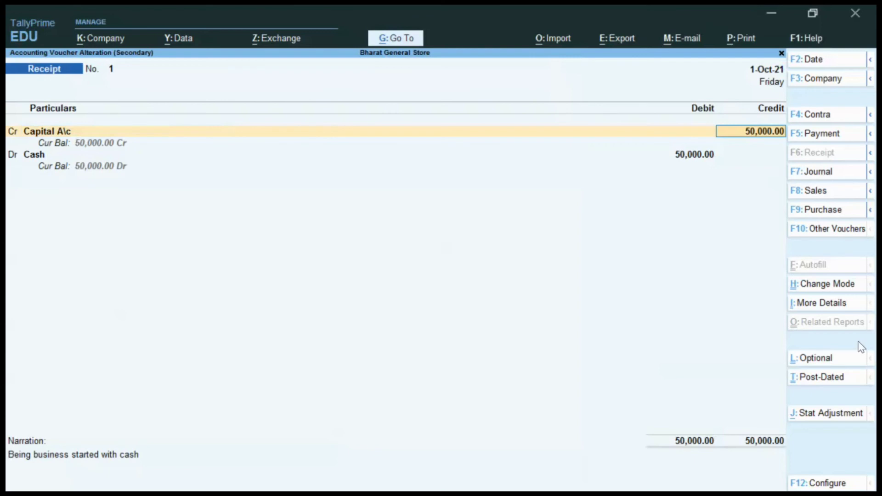
pyautogui.press('BackSpace')
pyautogui.write('5000')
pyautogui.press('Return')
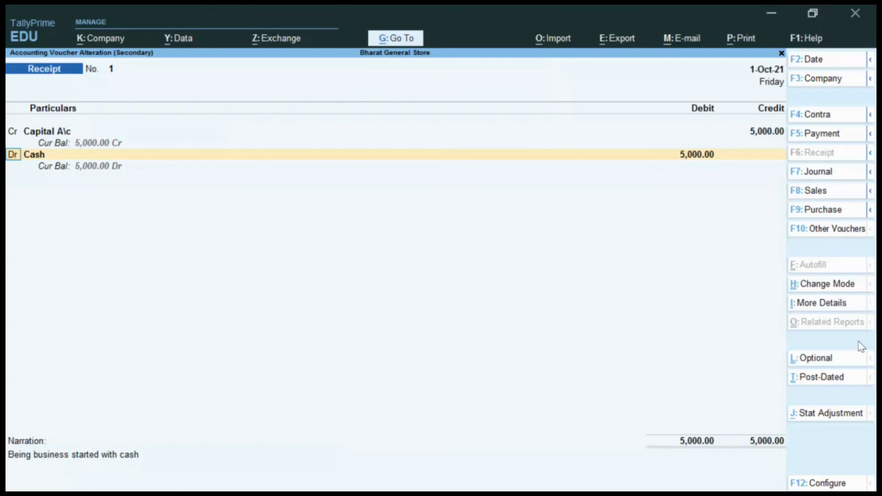
pyautogui.hotkey('ctrl', 'a')
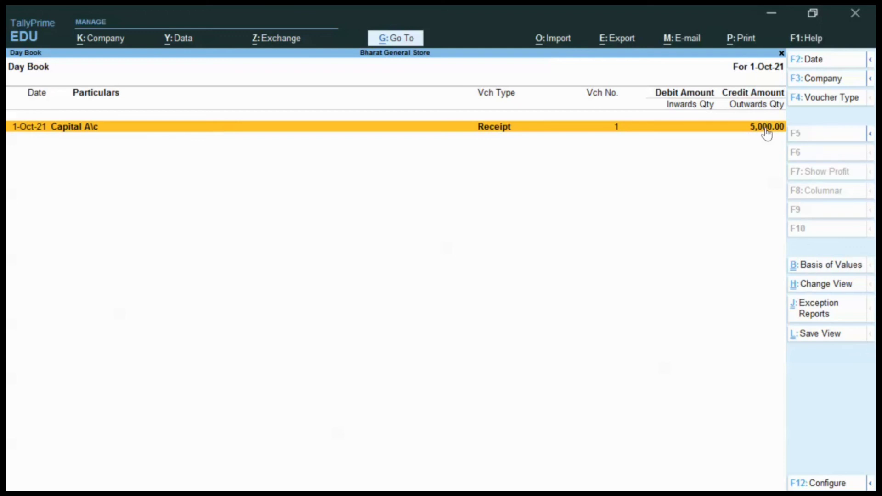
# - Reopen the Capital A\c receipt through the Day Book, set its credit amount to 50,000 and save the voucher
pyautogui.press('Escape')
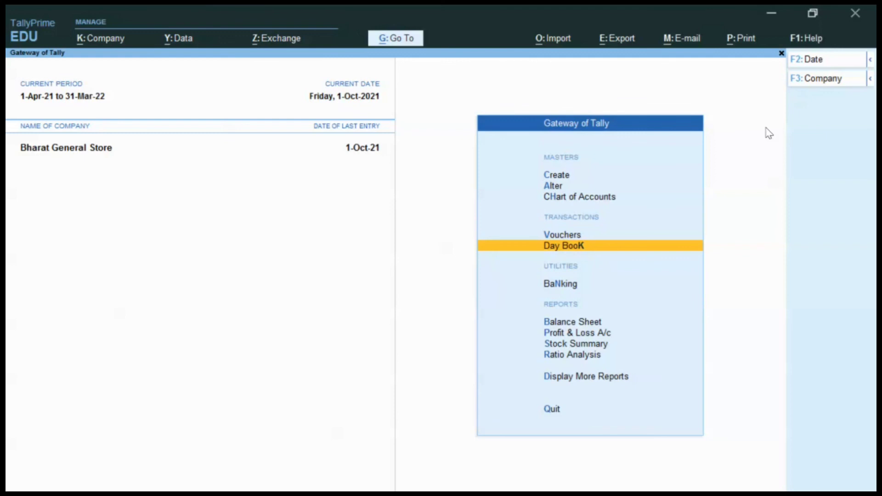
pyautogui.press('Return')
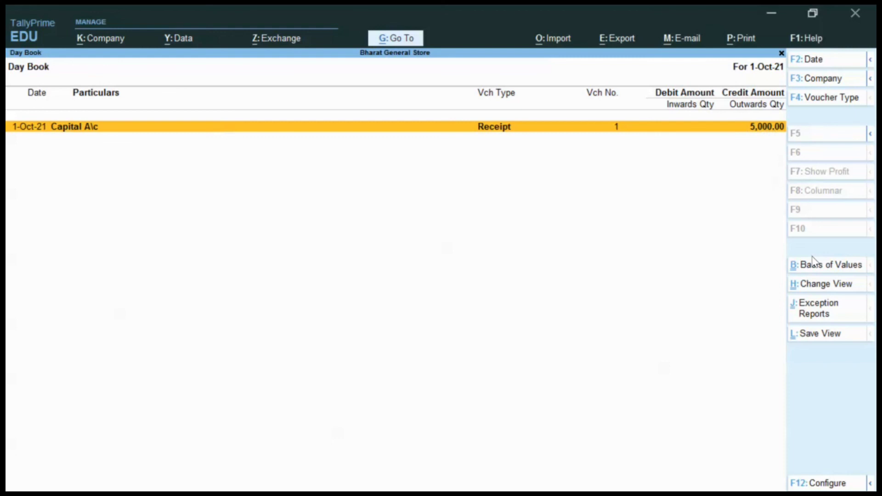
pyautogui.press('Return')
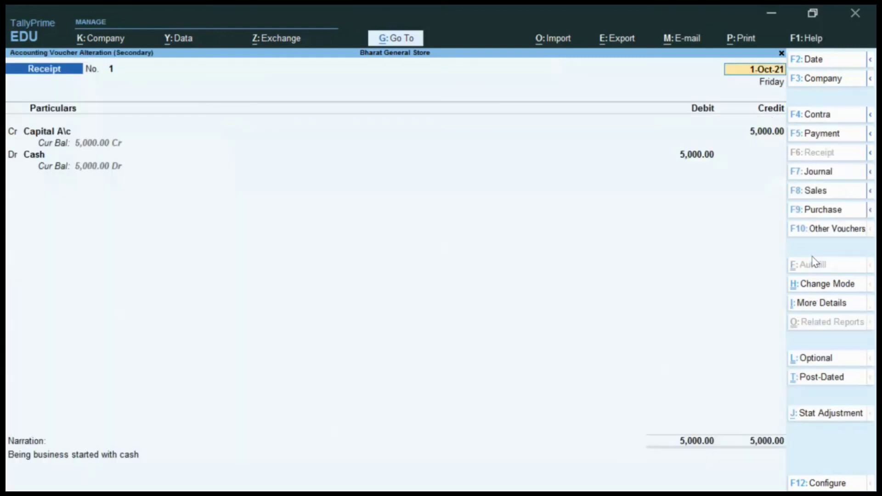
pyautogui.press('Return')
pyautogui.press('Return')
pyautogui.write('50000')
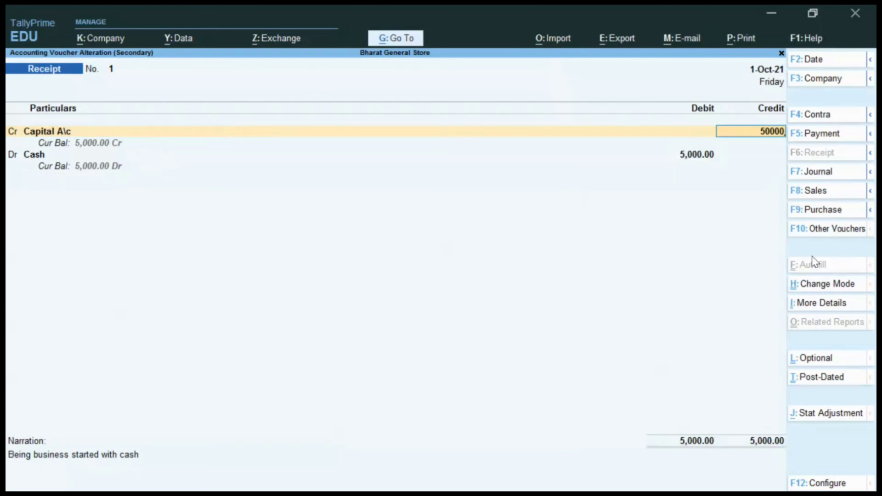
pyautogui.press('Return')
pyautogui.press('ctrl')
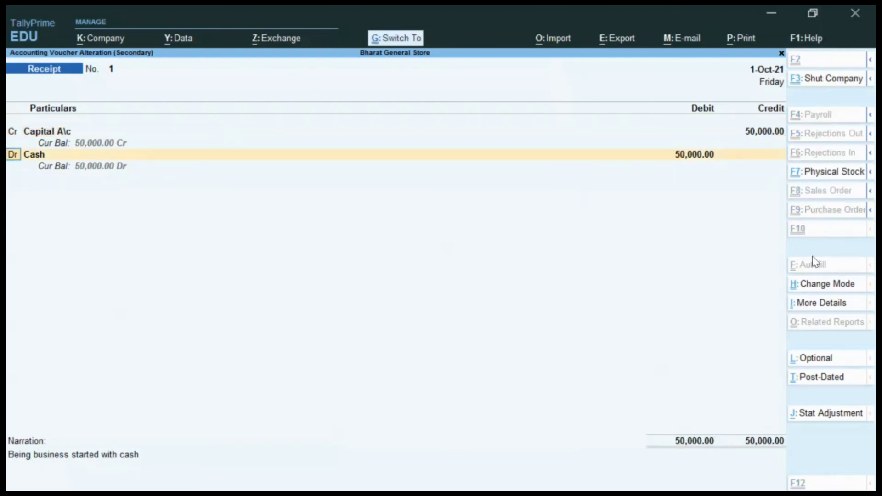
pyautogui.hotkey('ctrl', 'a')
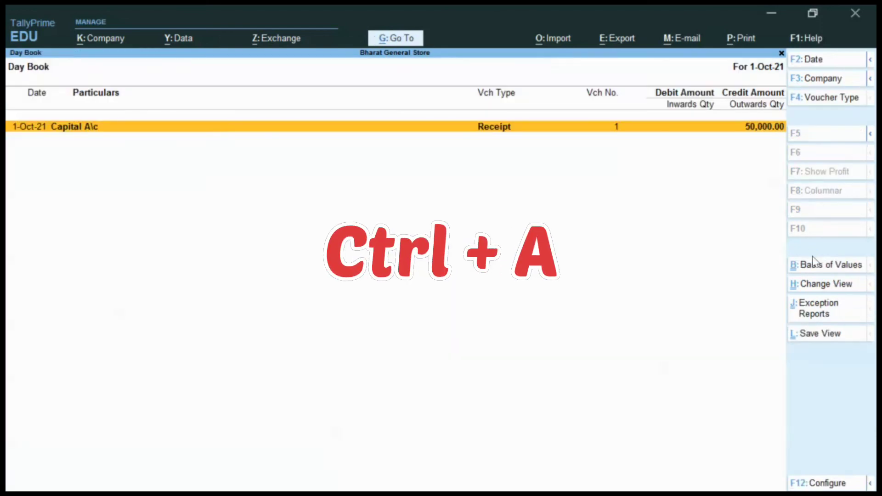